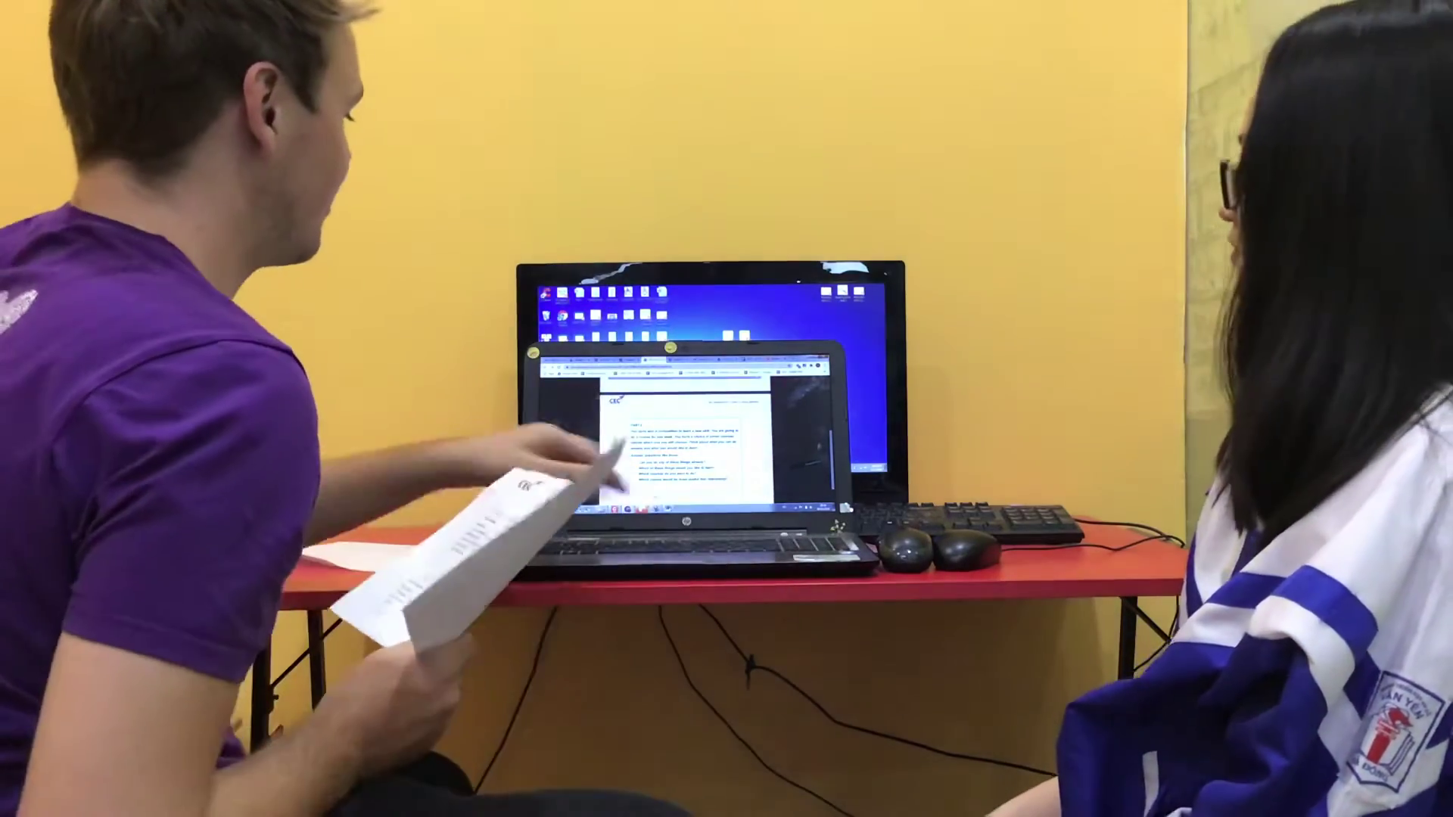
scroll(687, 442, up, 5)
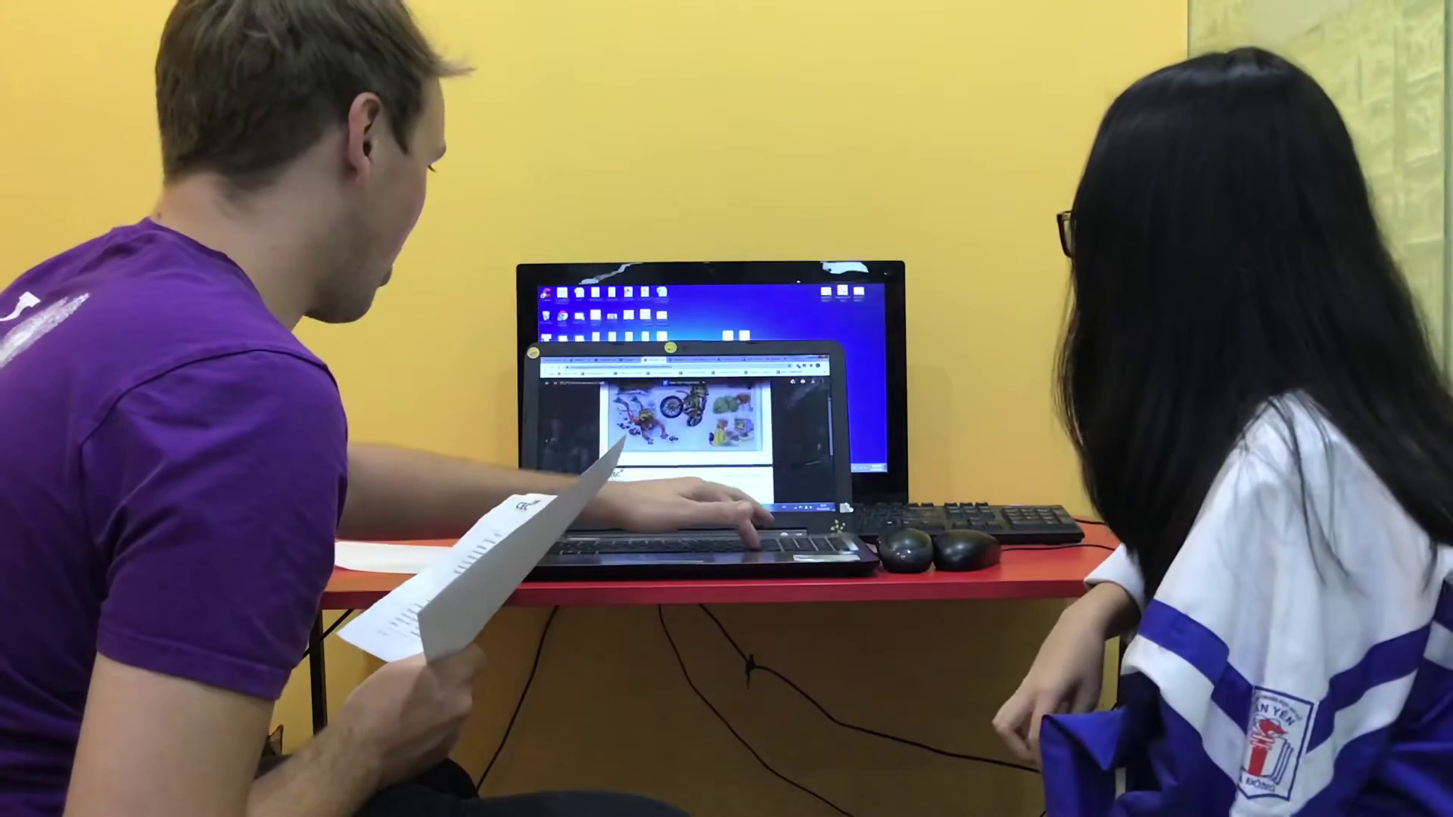
scroll(687, 432, up, 3)
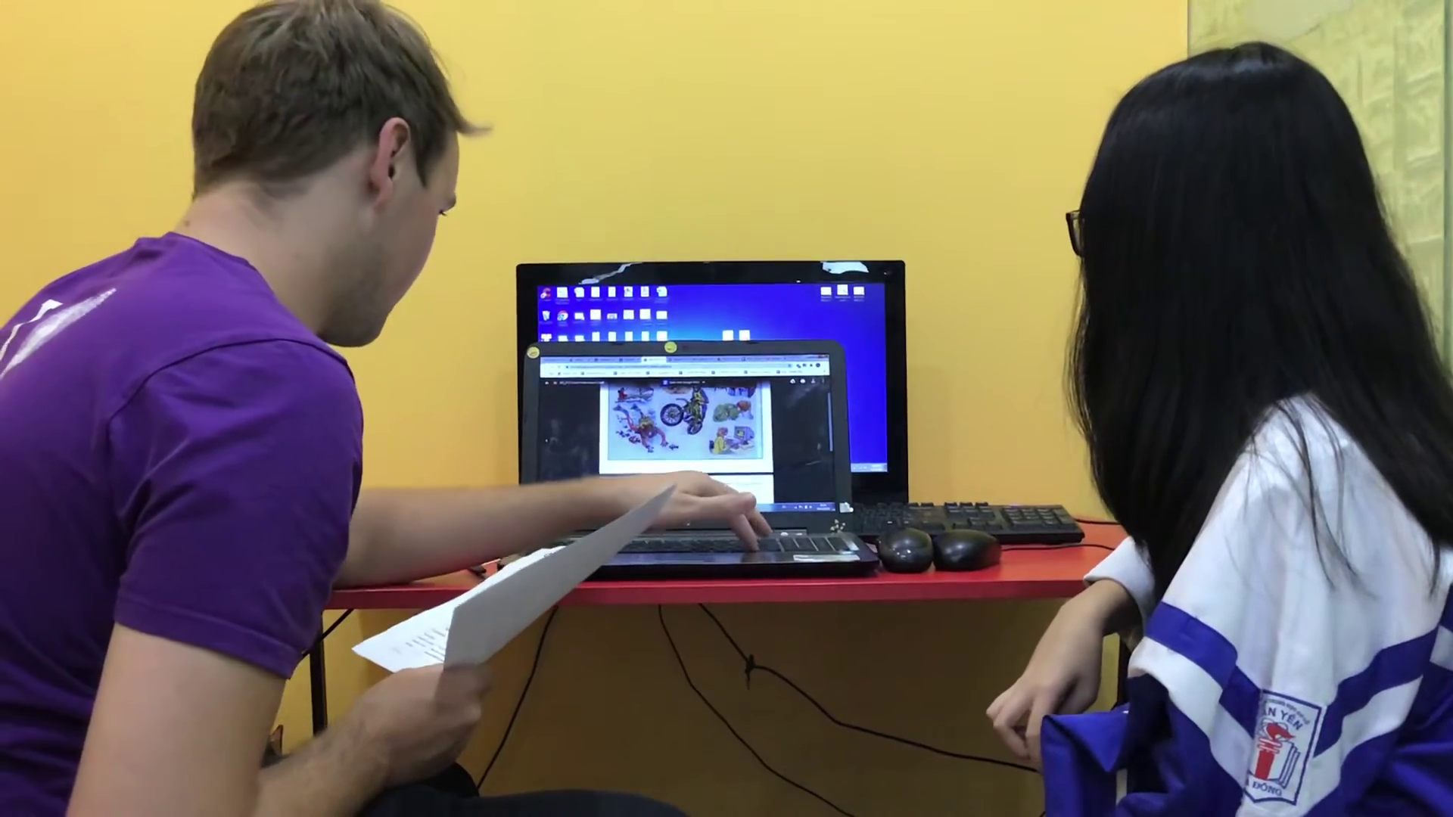
scroll(687, 437, down, 5)
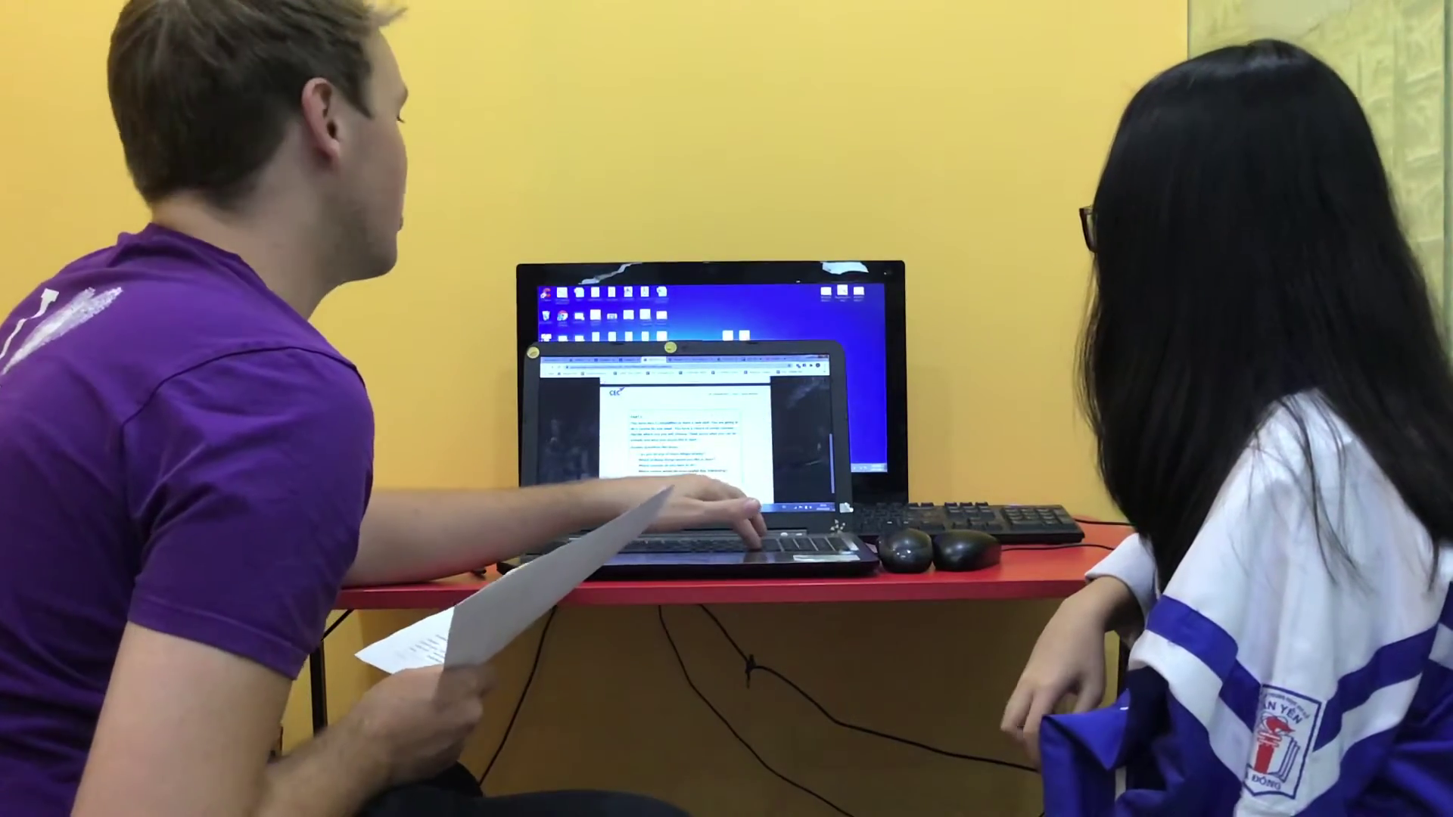